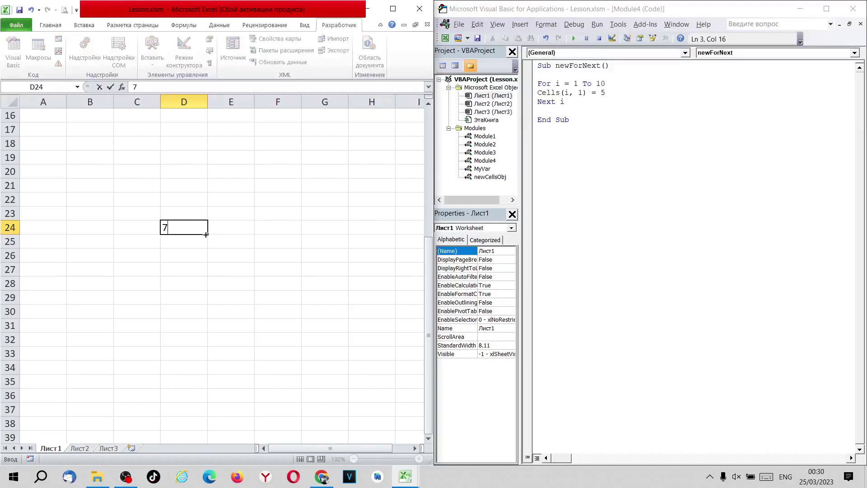
# Discard the stray entry in D24 and run newForNext to fill A1:A10 with 5.
pyautogui.press('BackSpace')
pyautogui.click(217, 217)
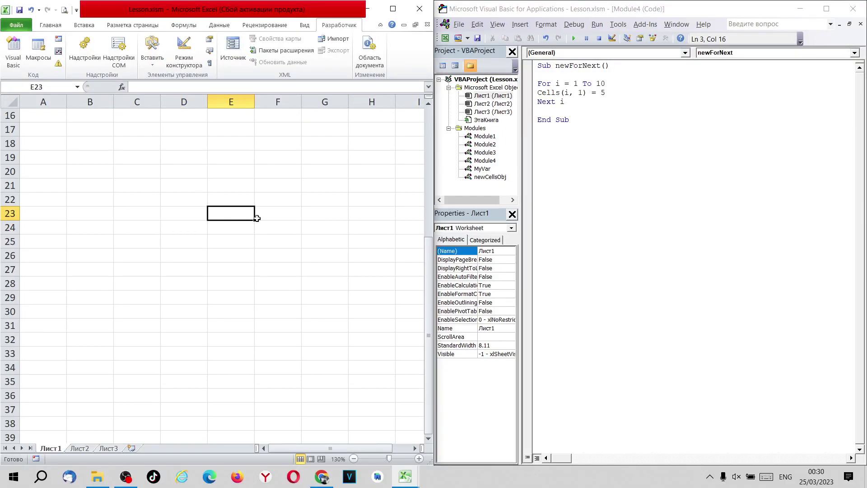
pyautogui.scroll(5, 83, 194)
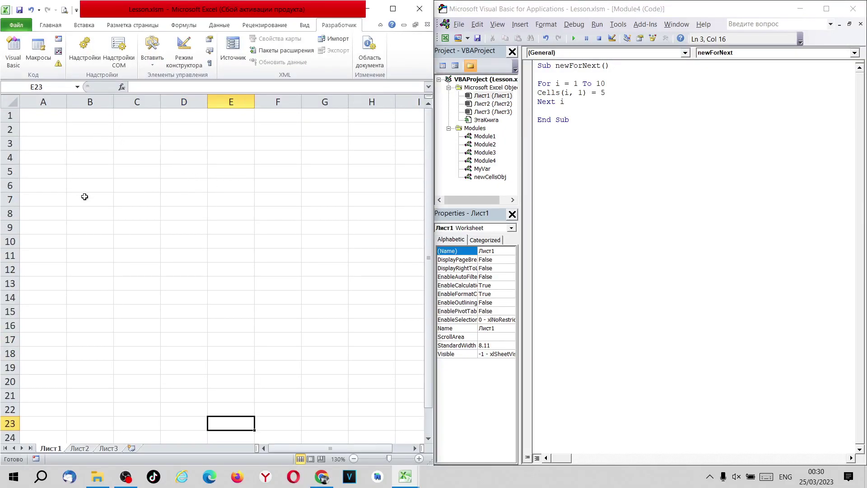
pyautogui.click(562, 102)
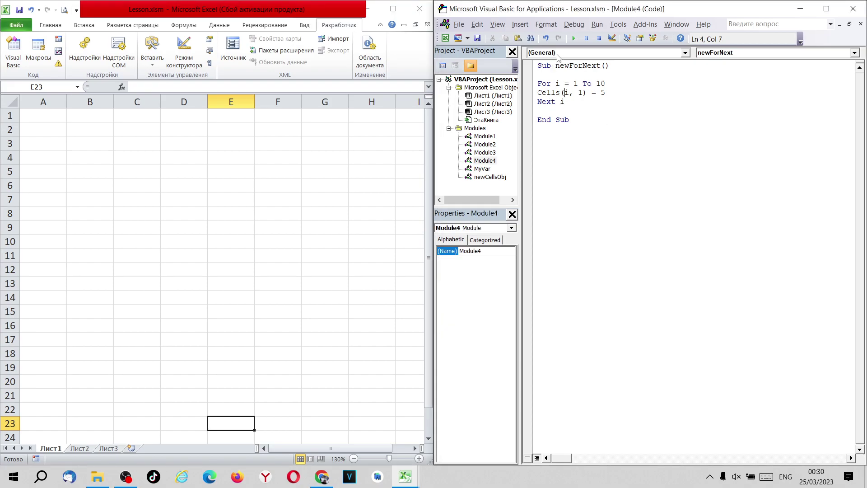
pyautogui.click(573, 38)
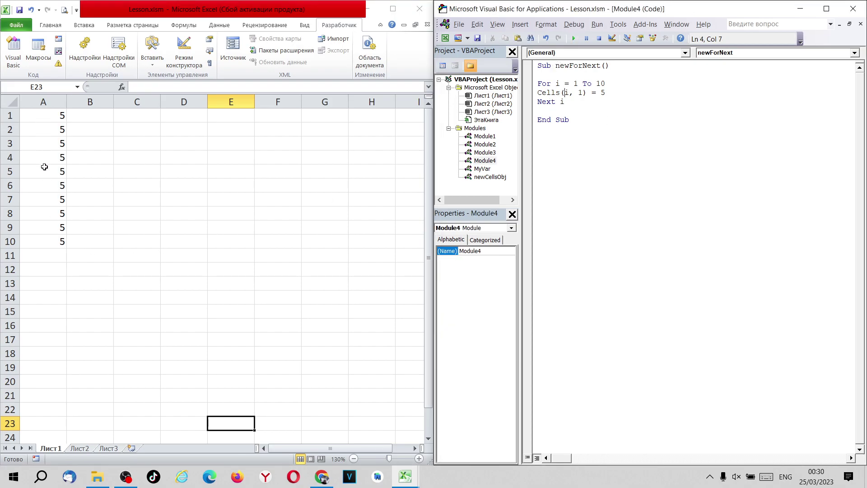
# Select the filled cells A1:A11 and delete the 5s.
pyautogui.moveTo(51, 243); pyautogui.dragTo(43, 116)
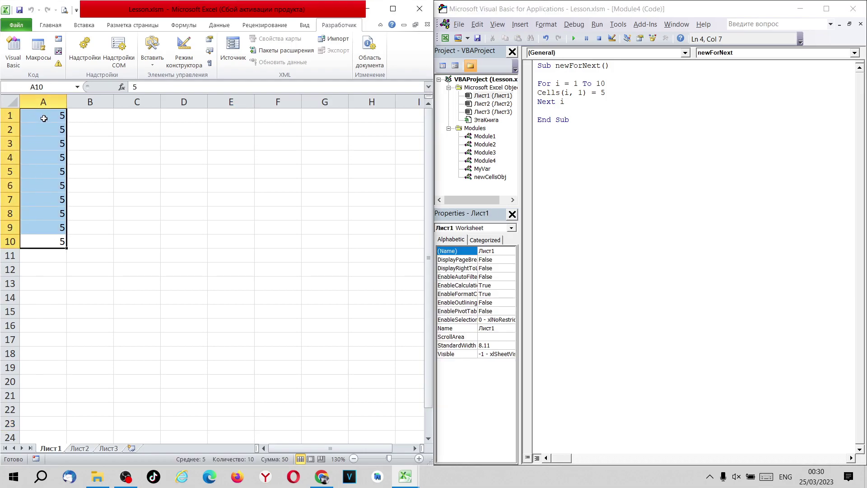
pyautogui.click(34, 117)
pyautogui.click(43, 226)
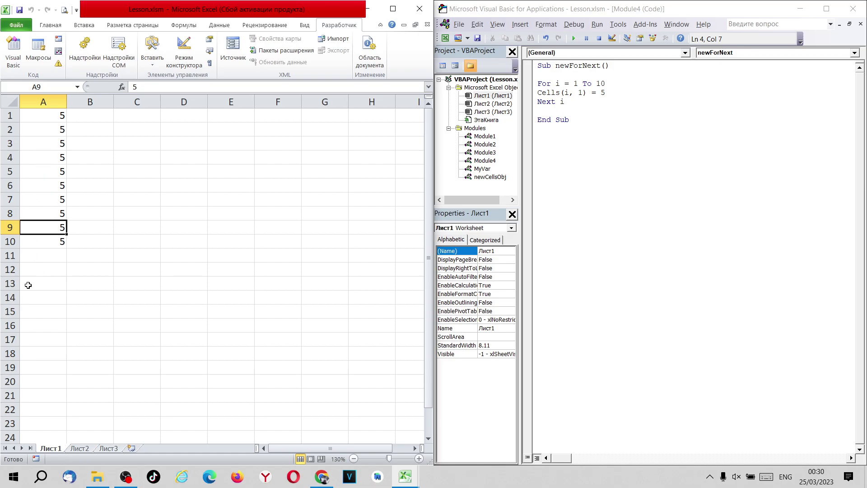
pyautogui.moveTo(55, 261); pyautogui.dragTo(46, 101)
pyautogui.press('Delete')
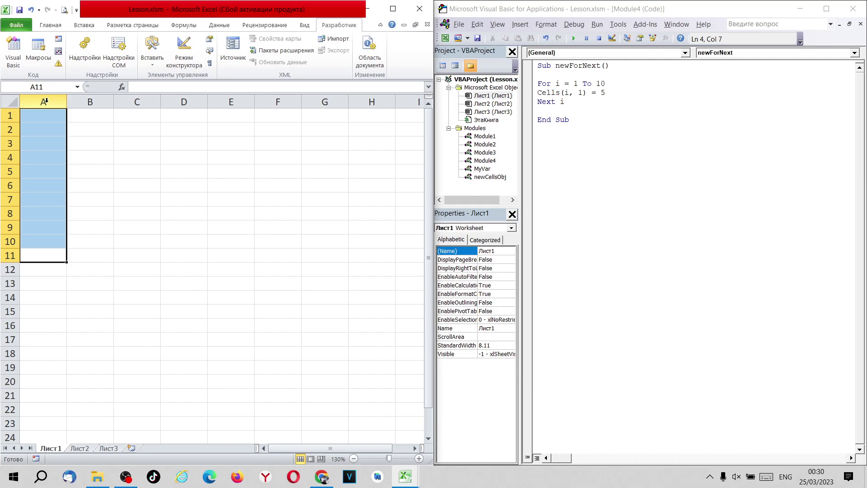
pyautogui.click(154, 200)
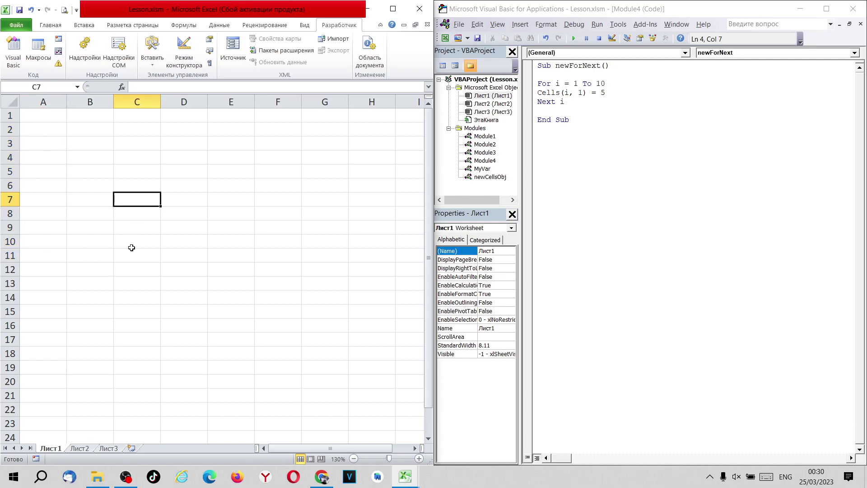
# Change the loop's upper limit from 10 to 50 and run the macro.
pyautogui.click(612, 83)
pyautogui.press('BackSpace')
pyautogui.press('BackSpace')
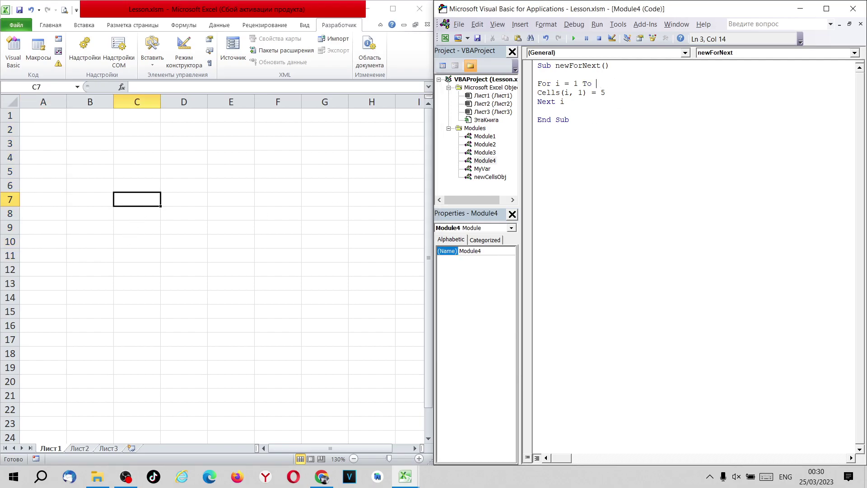
pyautogui.write('50')
pyautogui.click(573, 38)
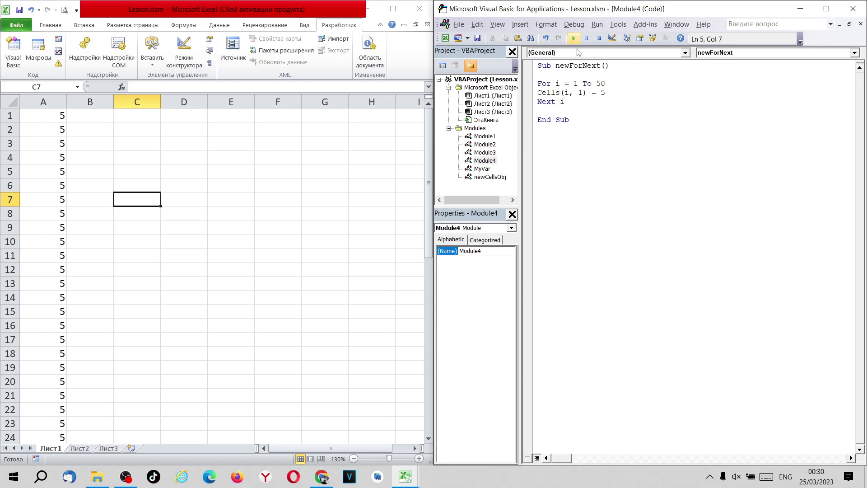
# Select the filled area of columns A to C and delete the fifty 5s.
pyautogui.click(205, 269)
pyautogui.scroll(-9, 197, 308)
pyautogui.scroll(-6, 172, 357)
pyautogui.moveTo(137, 283)
pyautogui.mouseDown()
pyautogui.moveTo(29, 128)
pyautogui.moveTo(32, 111)
pyautogui.mouseUp()
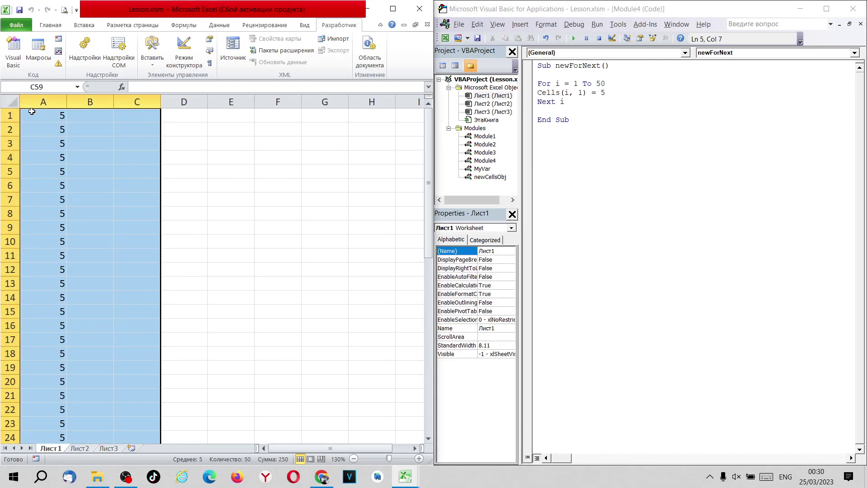
pyautogui.press('Delete')
pyautogui.scroll(15, 381, 241)
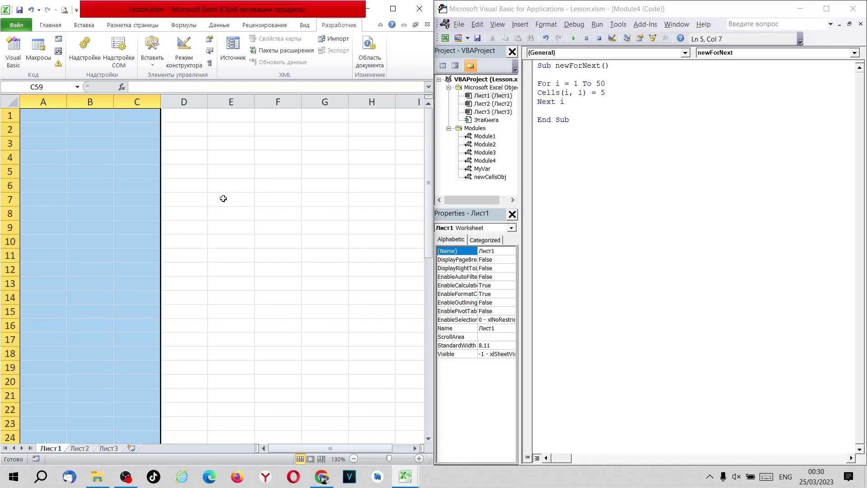
pyautogui.click(142, 134)
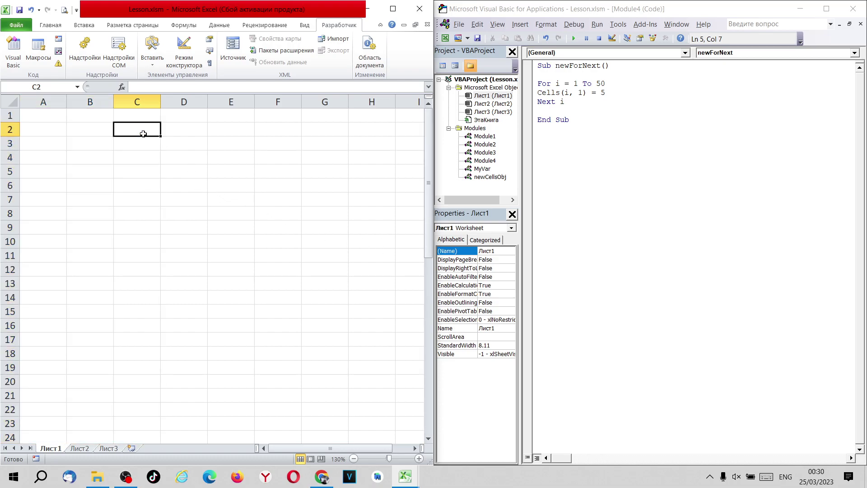
# Add two blank lines after Sub newForNext() and begin an inputbox( call on line 3.
pyautogui.click(629, 66)
pyautogui.press('Return')
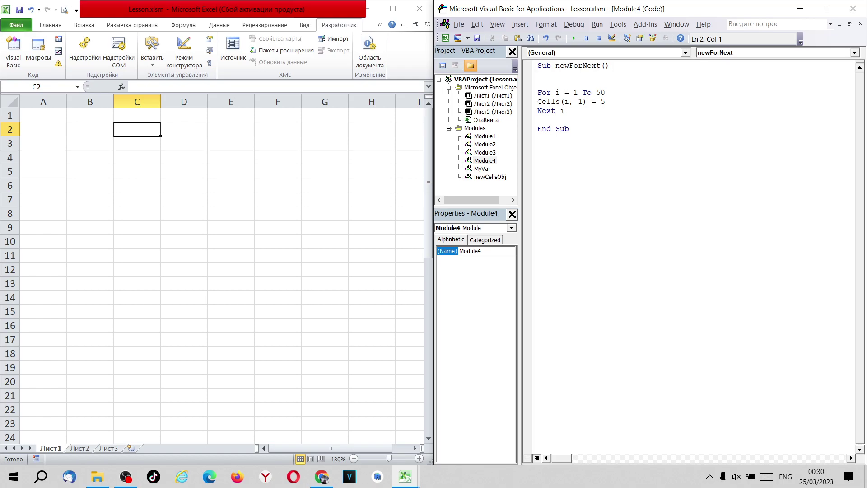
pyautogui.press('Return')
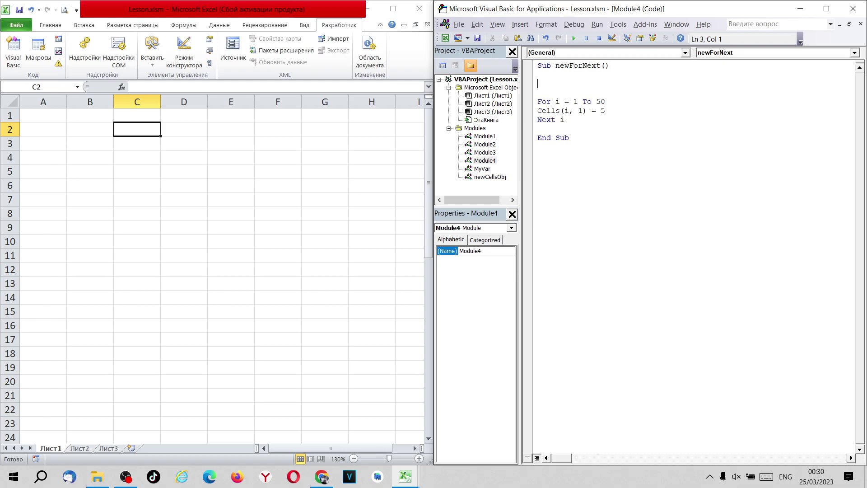
pyautogui.write('inpu')
pyautogui.write('tb')
pyautogui.write('ox')
pyautogui.write('(')
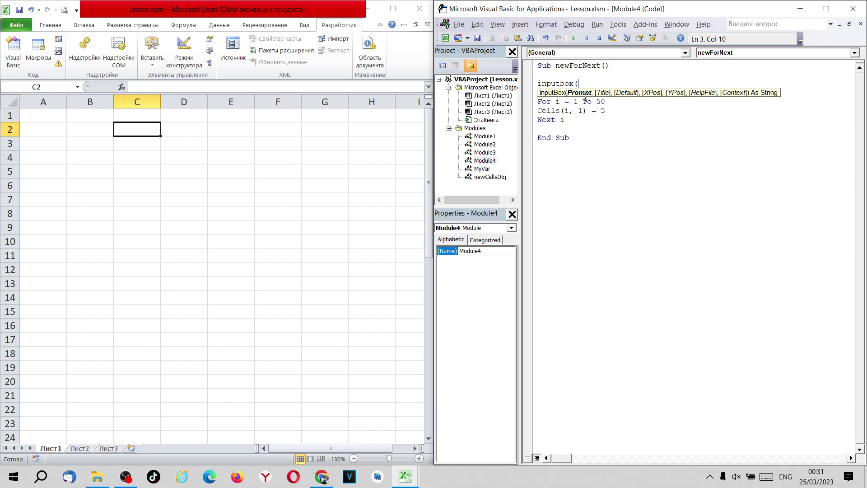
# Fix the typo and enter prompt "Введите число от 1 до 100" and title "Окно" in the Russian layout.
pyautogui.write(':')
pyautogui.press('BackSpace')
pyautogui.press('BackSpace')
pyautogui.write('"')
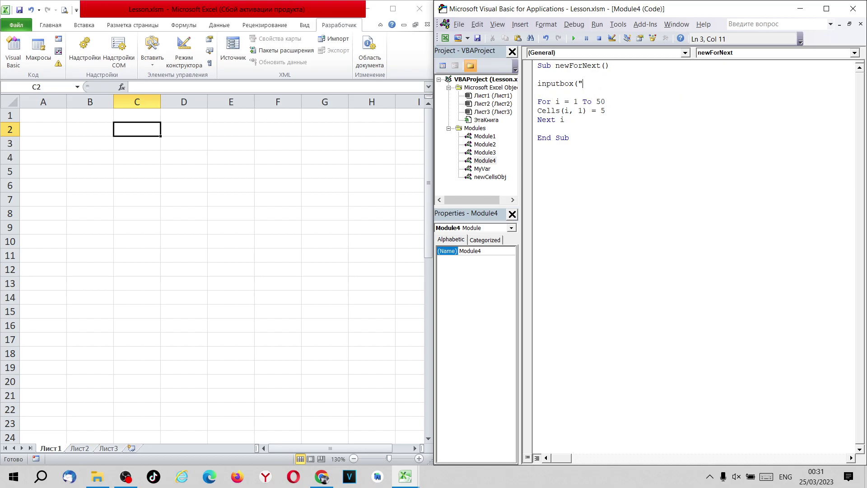
pyautogui.hotkey('alt', 'shift')
pyautogui.write('Вве')
pyautogui.write('дите')
pyautogui.write(' число')
pyautogui.write(' от 1 ')
pyautogui.write('до 100"')
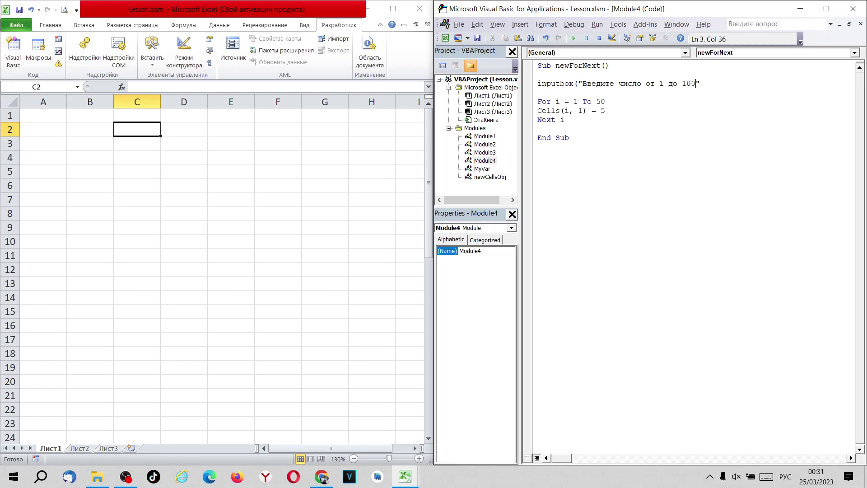
pyautogui.write(',')
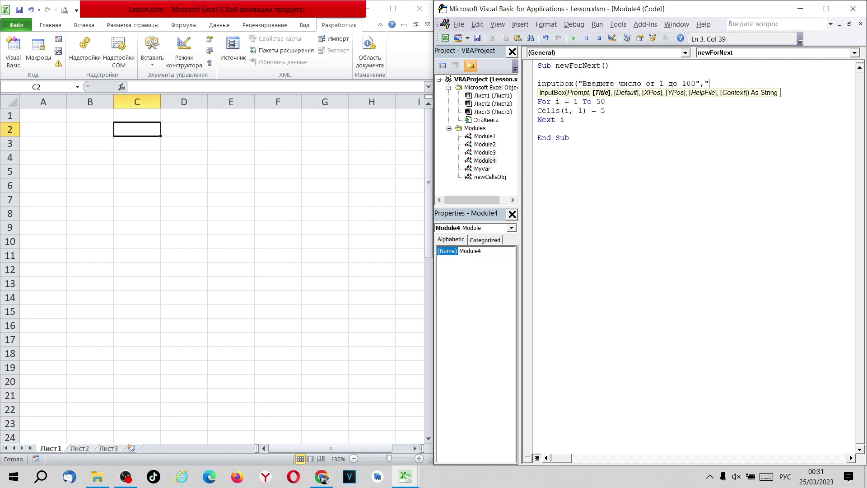
pyautogui.write('"')
pyautogui.write('О')
pyautogui.write('кно"')
pyautogui.write(',1')
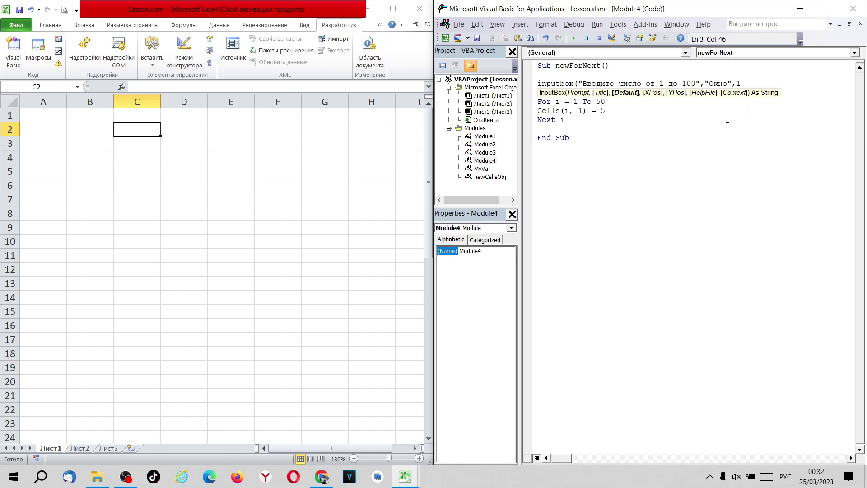
# Close the inputbox call, test-run the macro, and dismiss the "Expected: =" compile error.
pyautogui.write(')')
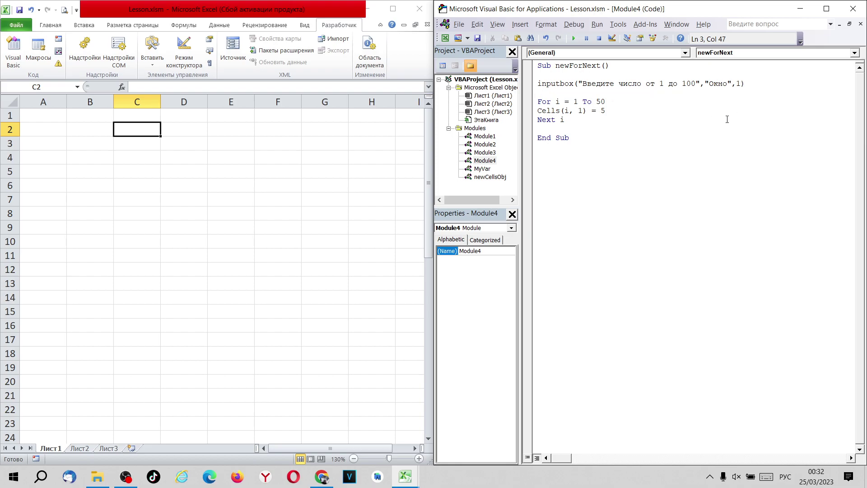
pyautogui.click(558, 83)
pyautogui.click(573, 38)
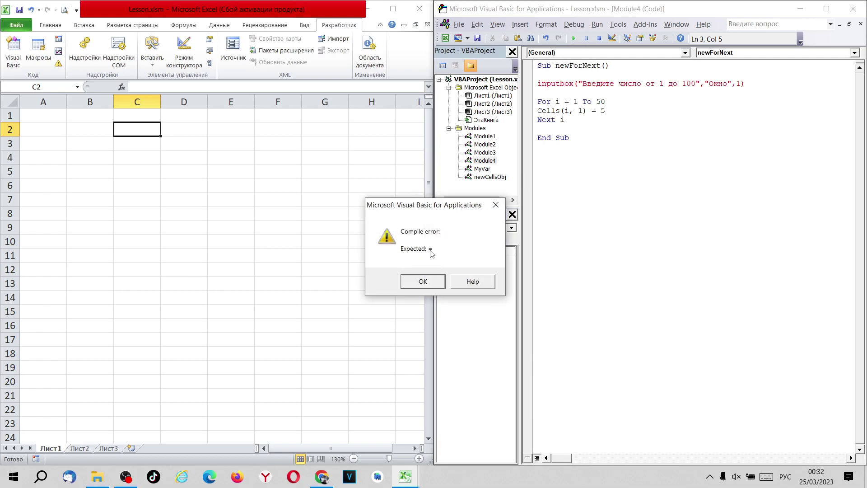
pyautogui.click(416, 281)
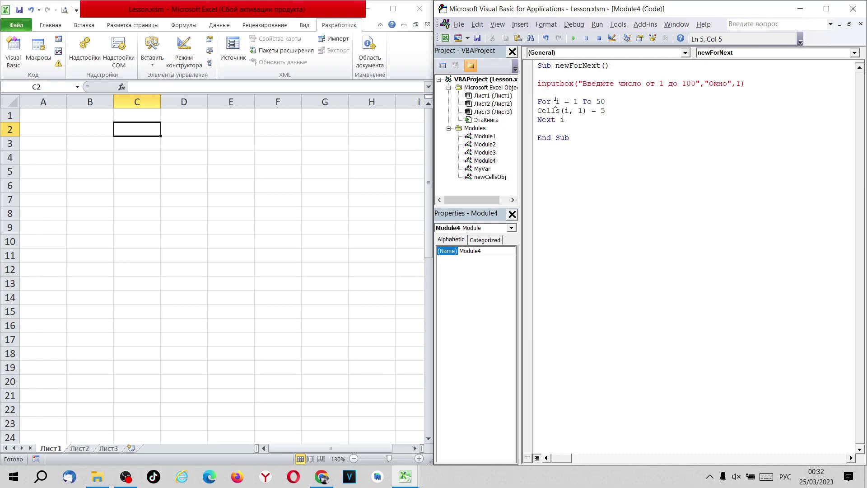
# Prefix the InputBox call with "x =" and delete the loop's fixed limit 50.
pyautogui.click(538, 84)
pyautogui.write('ч')
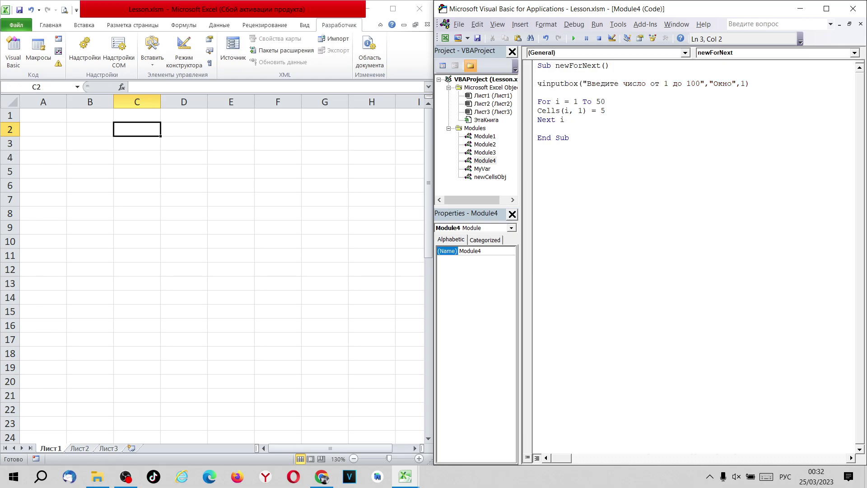
pyautogui.press('BackSpace')
pyautogui.press('super+space')
pyautogui.write('x ')
pyautogui.write('=')
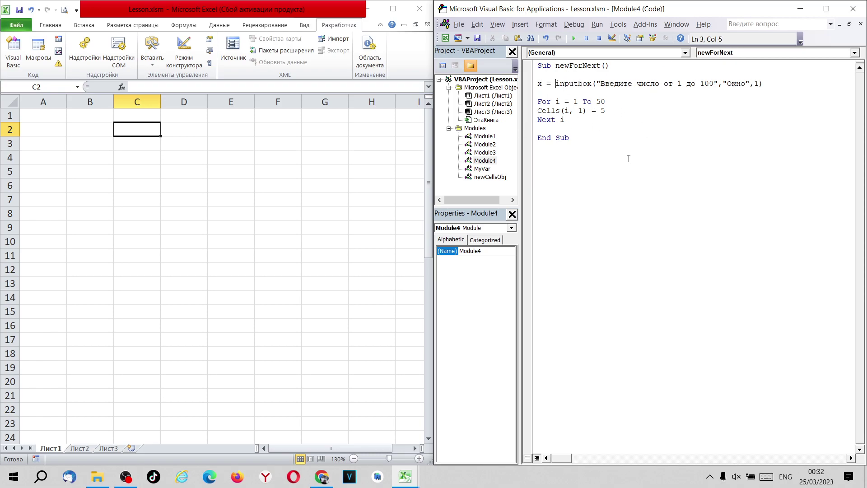
pyautogui.click(600, 101)
pyautogui.press('BackSpace')
pyautogui.press('BackSpace')
pyautogui.write('x')
# Run newForNext, enter 5 in the Окно prompt, and check that A1:A5 now hold 5.
pyautogui.click(273, 140)
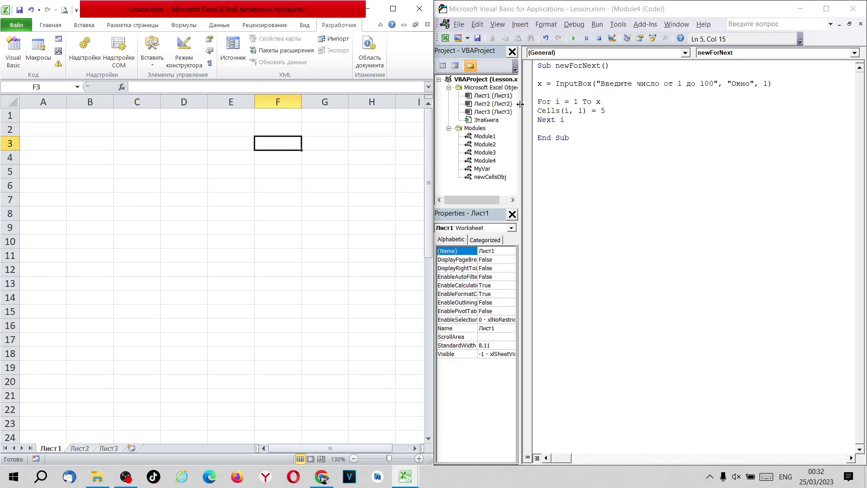
pyautogui.click(567, 102)
pyautogui.click(574, 39)
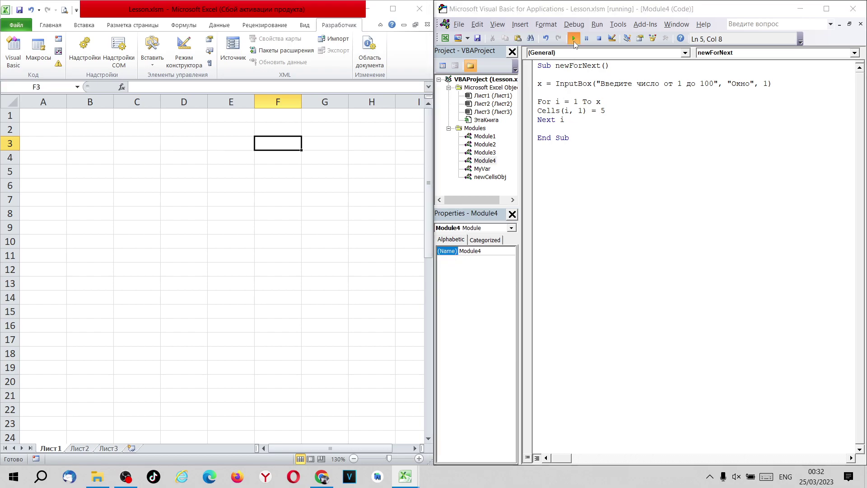
pyautogui.moveTo(384, 136)
pyautogui.mouseDown()
pyautogui.moveTo(593, 138)
pyautogui.moveTo(607, 105)
pyautogui.mouseUp()
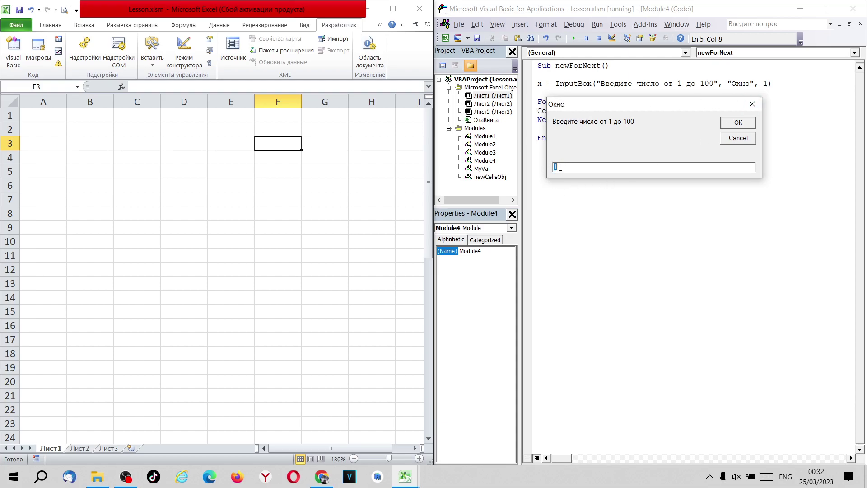
pyautogui.moveTo(622, 110); pyautogui.dragTo(414, 209)
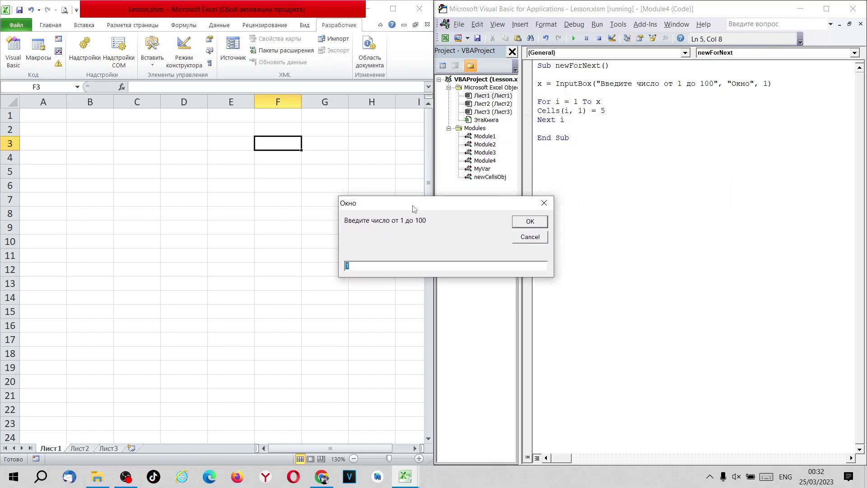
pyautogui.write('5')
pyautogui.click(538, 222)
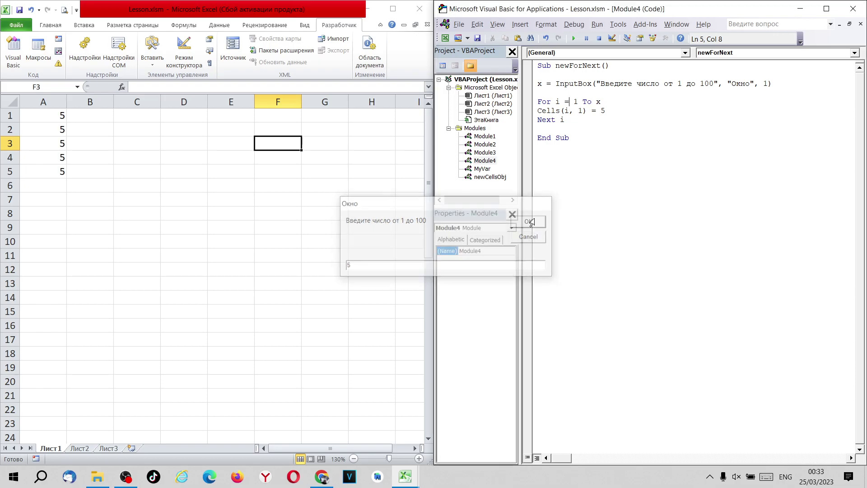
pyautogui.click(47, 215)
pyautogui.moveTo(45, 171); pyautogui.dragTo(49, 116)
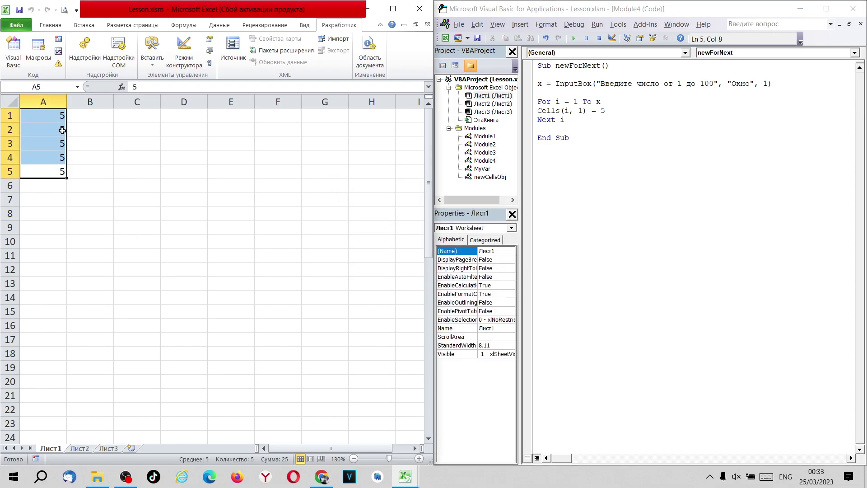
pyautogui.click(121, 155)
# Run the macro with 25 and check that column A is filled down to A25.
pyautogui.click(646, 122)
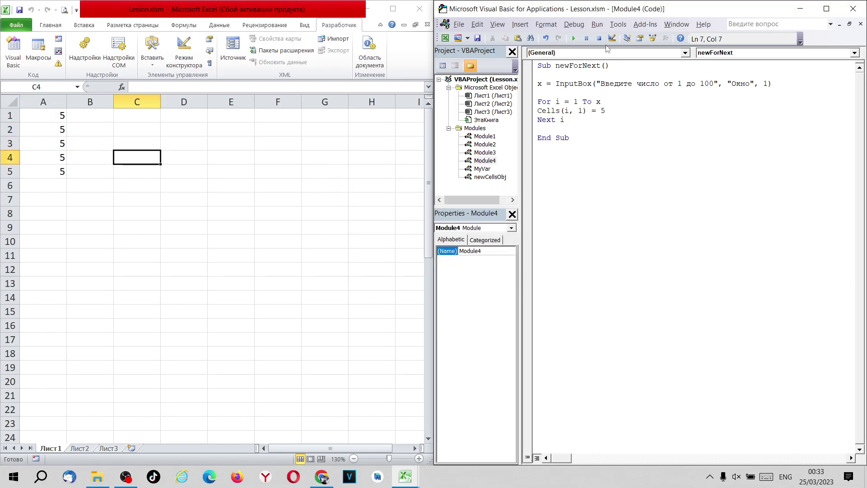
pyautogui.click(573, 38)
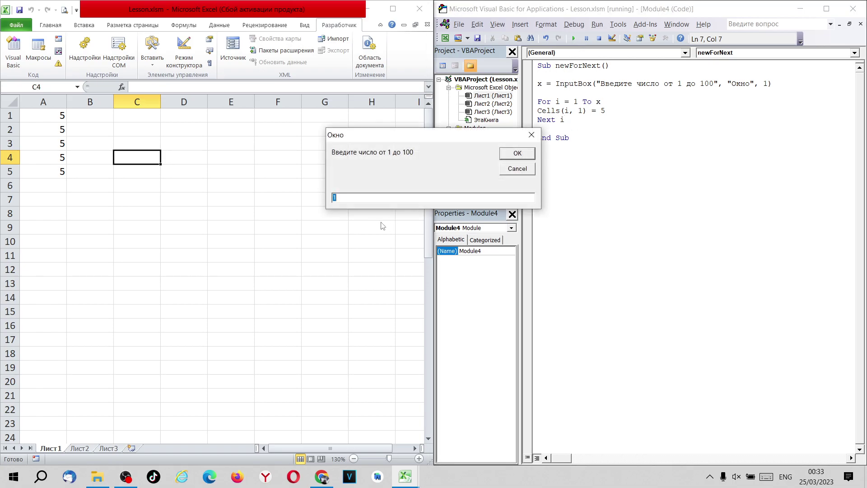
pyautogui.write('25')
pyautogui.click(513, 155)
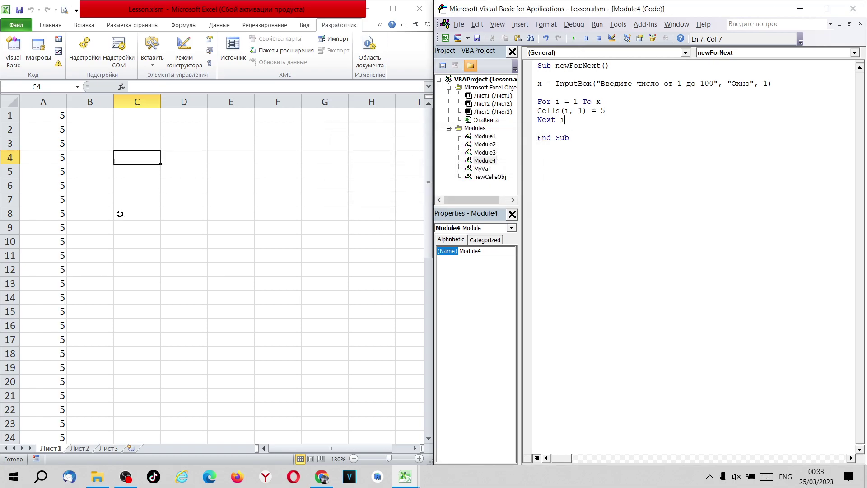
pyautogui.click(132, 283)
pyautogui.scroll(-7, 67, 217)
pyautogui.click(57, 158)
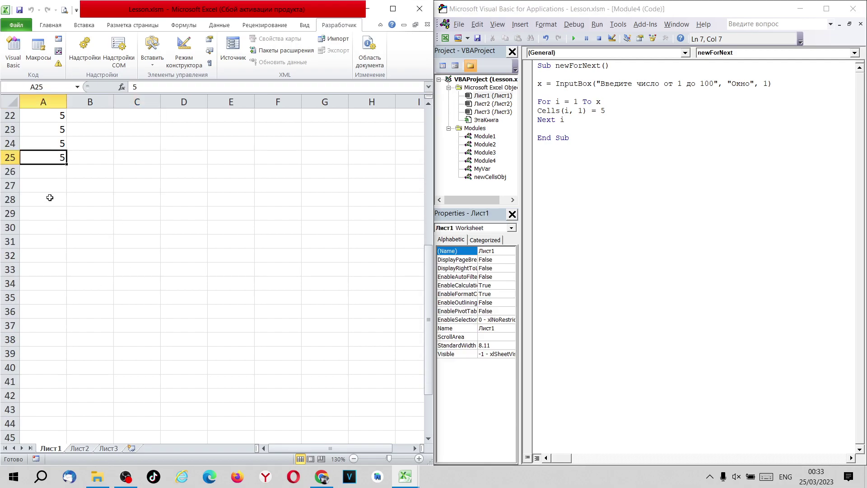
pyautogui.scroll(7, 49, 198)
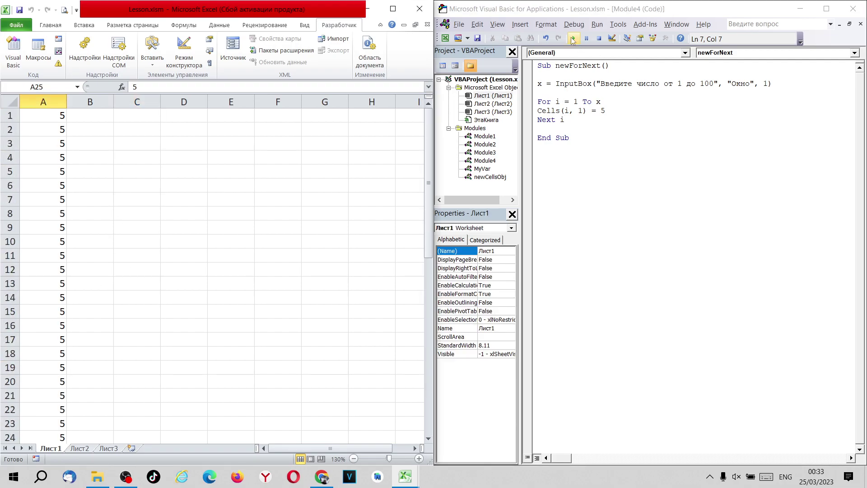
# Rerun the macro entering 33 to fill A1:A33 with 5.
pyautogui.click(572, 40)
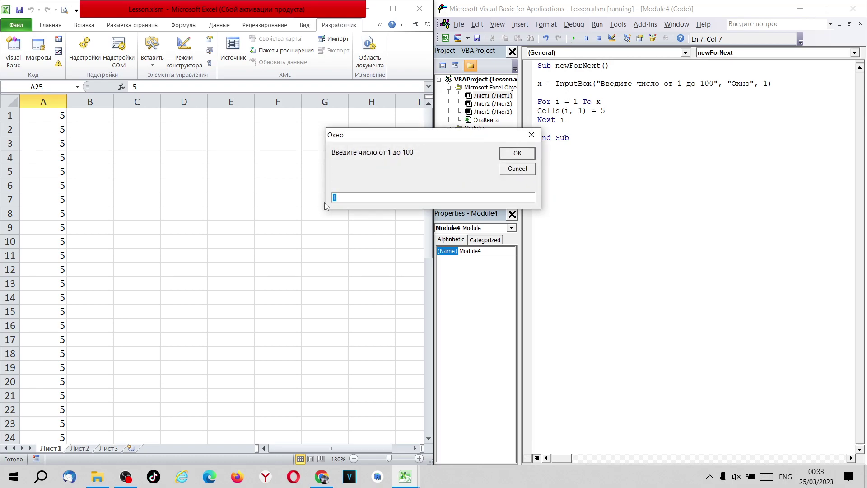
pyautogui.write('33')
pyautogui.click(518, 154)
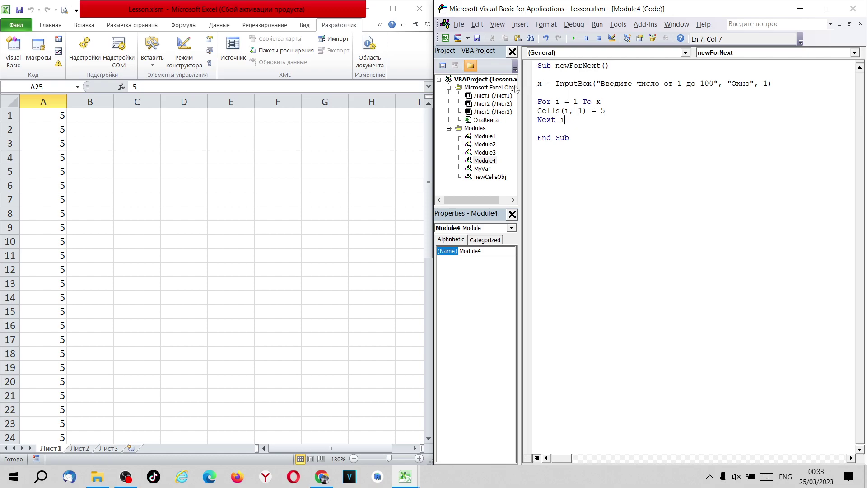
pyautogui.doubleClick(597, 101)
# Select columns A and B down to row 33 and delete all the 5s.
pyautogui.click(84, 282)
pyautogui.scroll(-6, 84, 282)
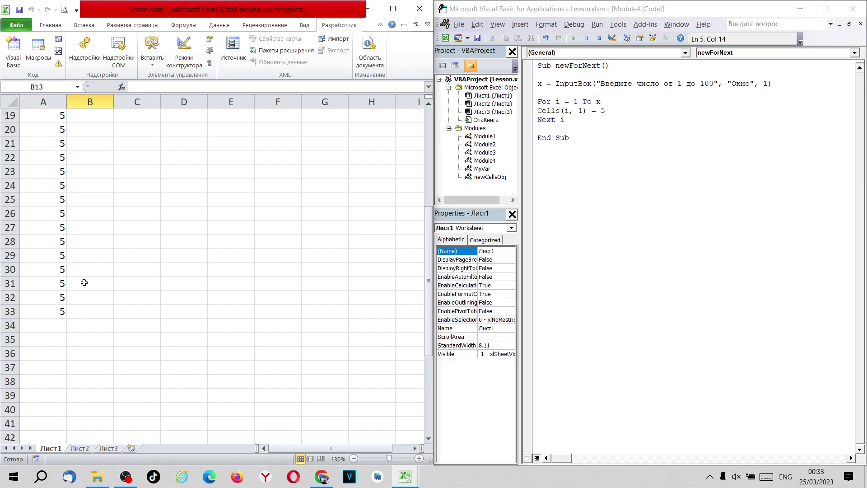
pyautogui.click(36, 307)
pyautogui.moveTo(110, 337); pyautogui.dragTo(43, 116)
pyautogui.press('Delete')
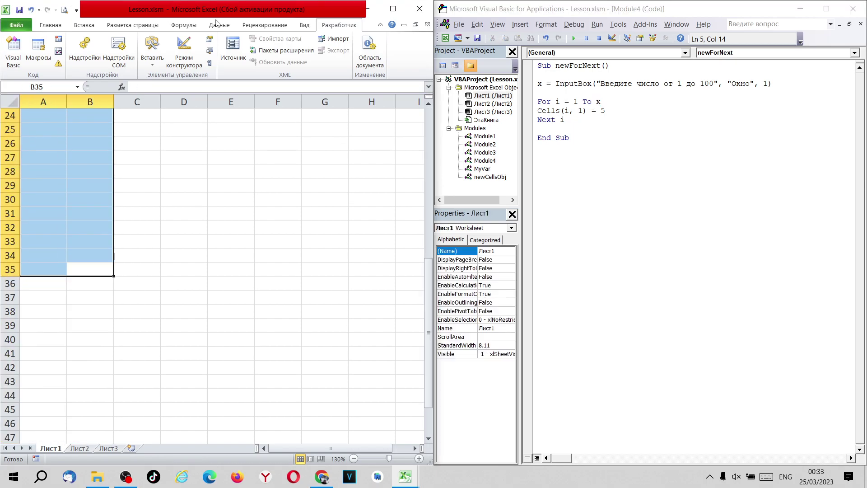
pyautogui.scroll(8, 167, 184)
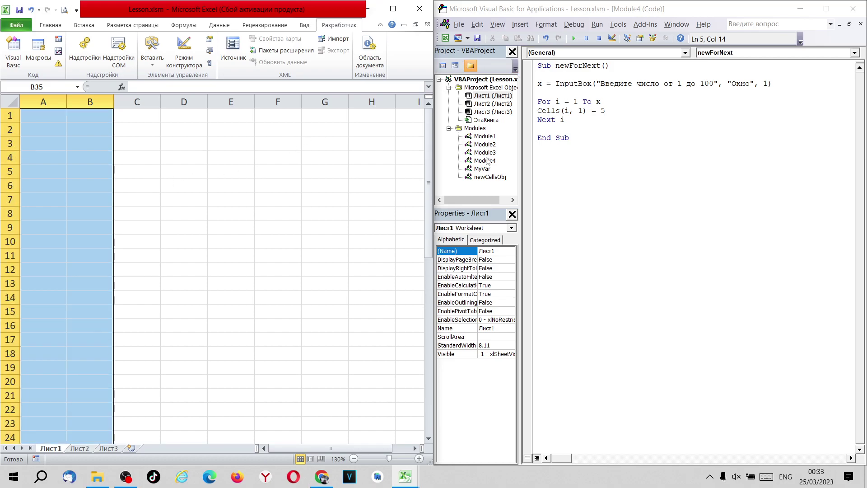
# Change the loop start from 1 to 3 and run the macro to bring up the Окно prompt.
pyautogui.click(579, 101)
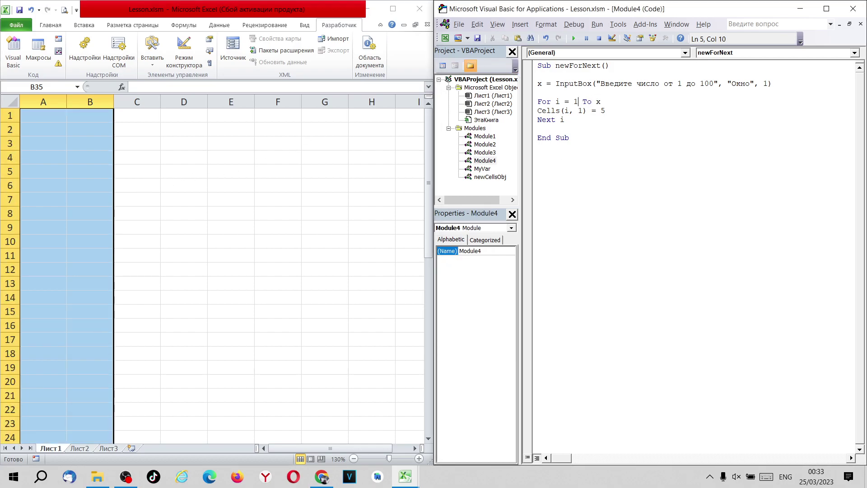
pyautogui.press('BackSpace')
pyautogui.write('3')
pyautogui.click(131, 241)
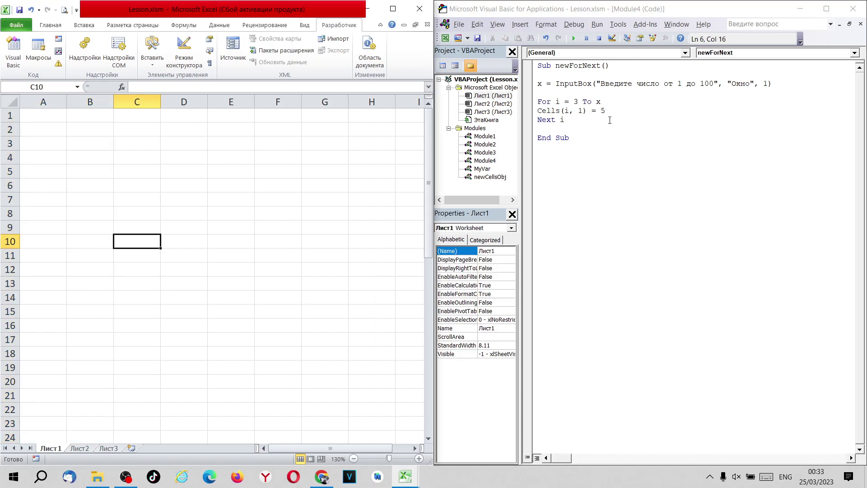
pyautogui.click(610, 120)
pyautogui.click(573, 39)
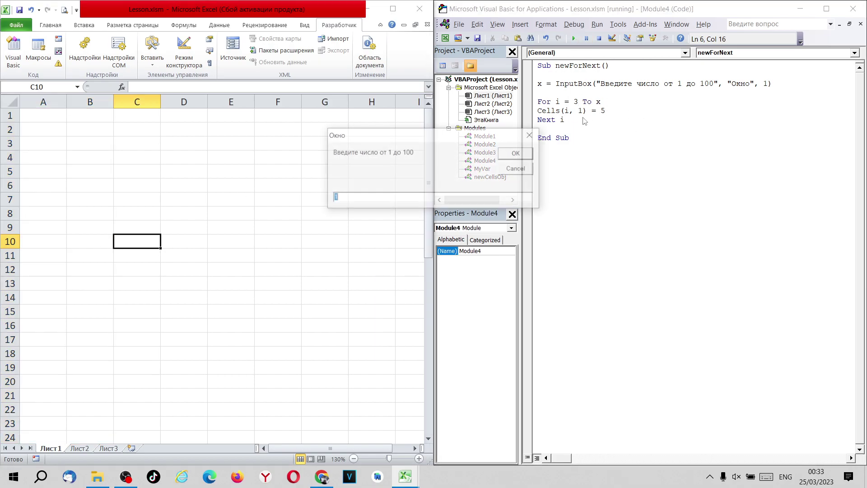